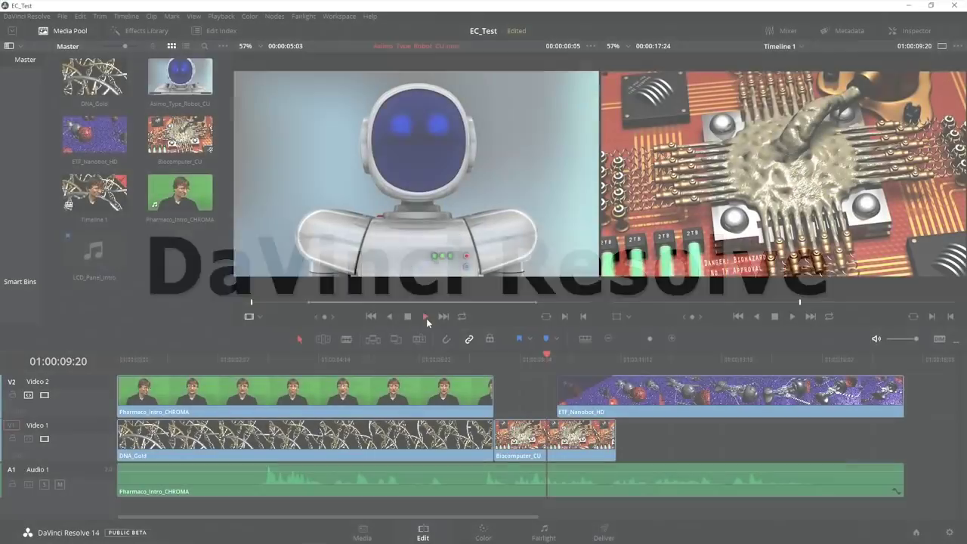
Play the Asimo_Type_Robot_CU robot clip in Resolve's source viewer
{"action": "left_click", "coordinate": [426, 318]}
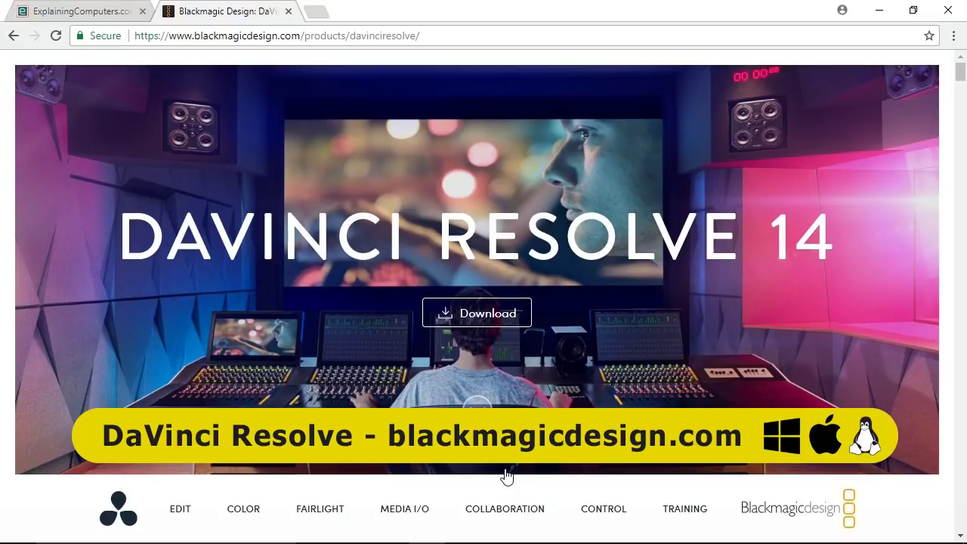
Show the DaVinci Resolve 14 download options on blackmagicdesign.com
{"action": "left_click", "coordinate": [485, 318]}
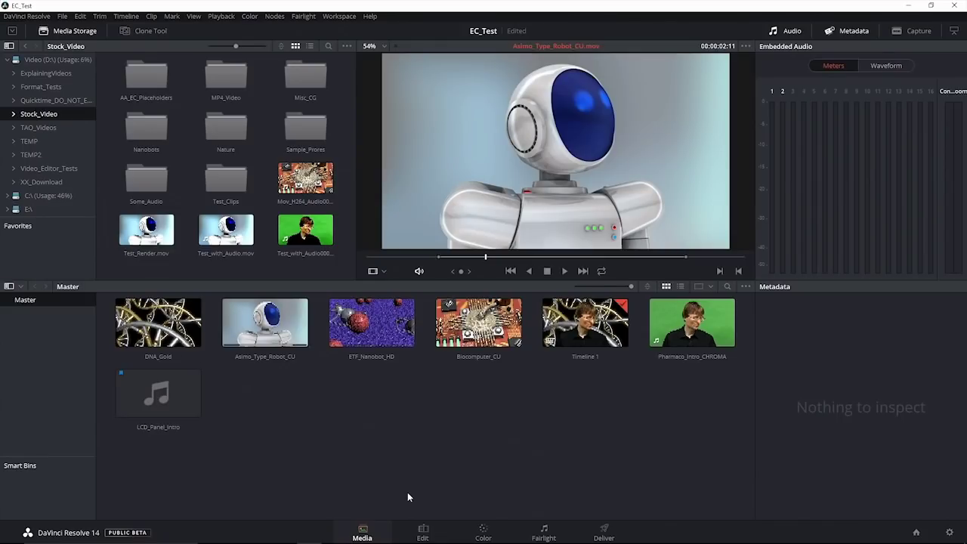
Visit the Edit and Color pages, grade the purple nanobot clip 04, then open Fairlight
{"action": "left_click", "coordinate": [423, 535]}
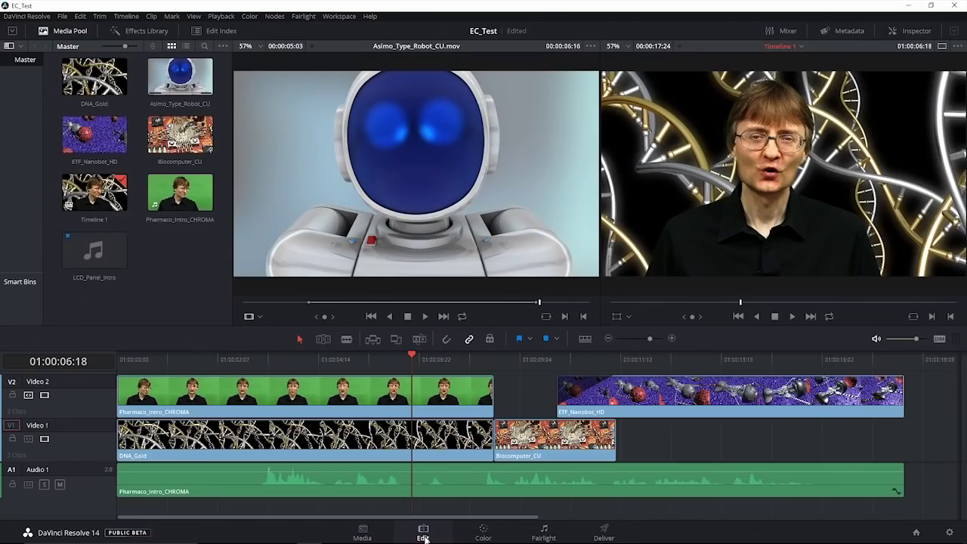
{"action": "left_click", "coordinate": [483, 534]}
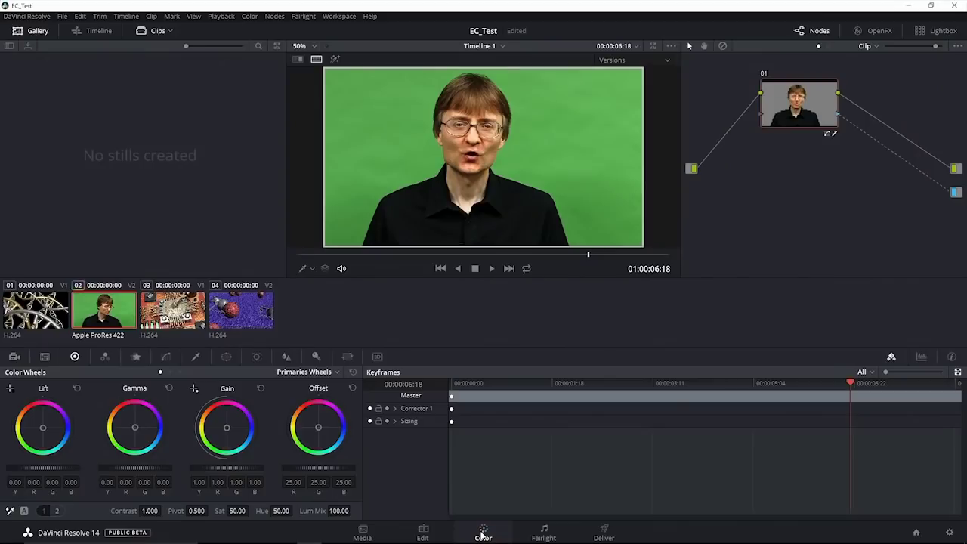
{"action": "left_click", "coordinate": [250, 318]}
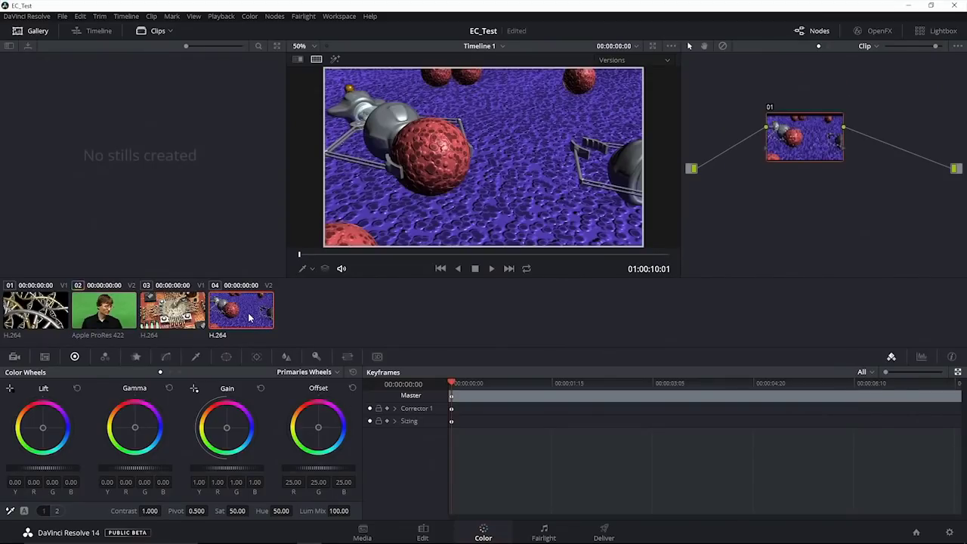
{"action": "left_click", "coordinate": [541, 535]}
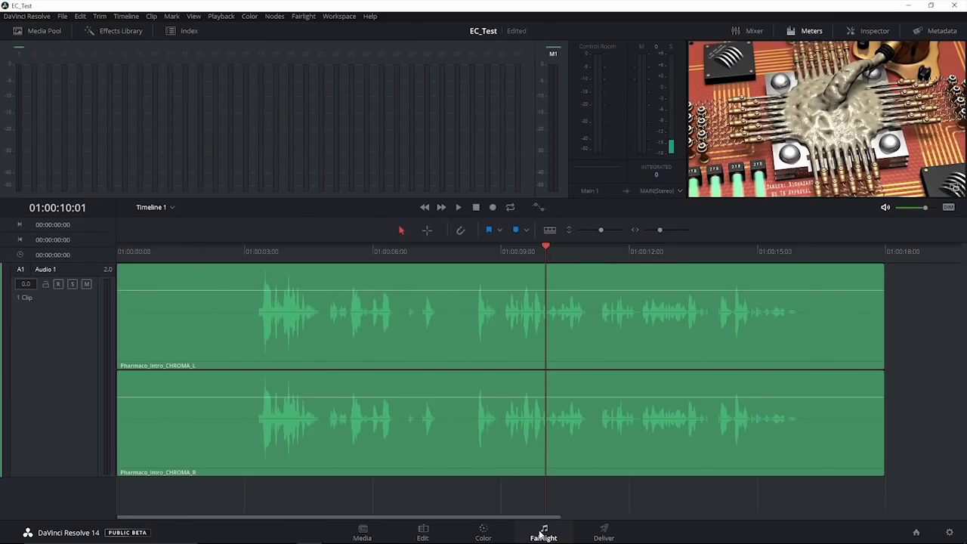
On the Deliver page choose the YouTube 720p render preset, then return to Edit
{"action": "left_click", "coordinate": [604, 533]}
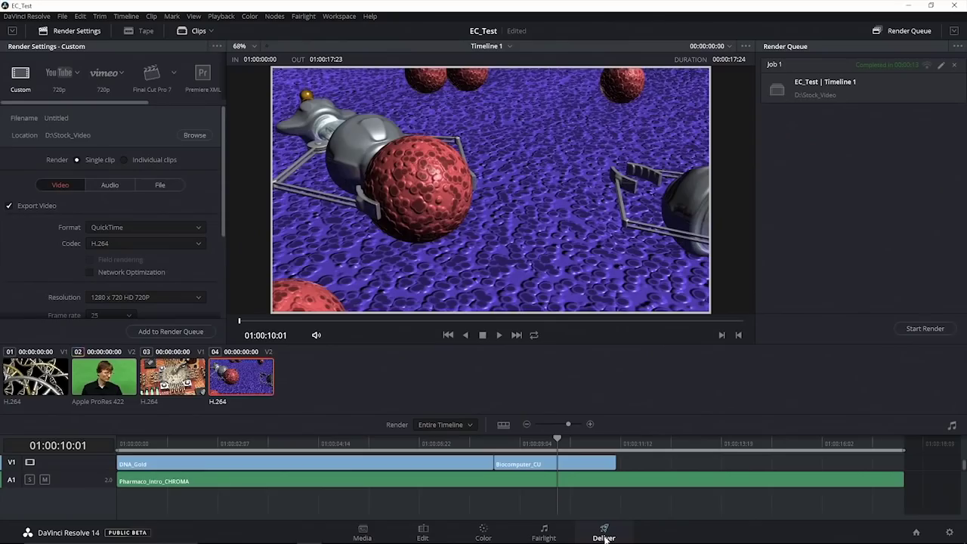
{"action": "left_click", "coordinate": [61, 75]}
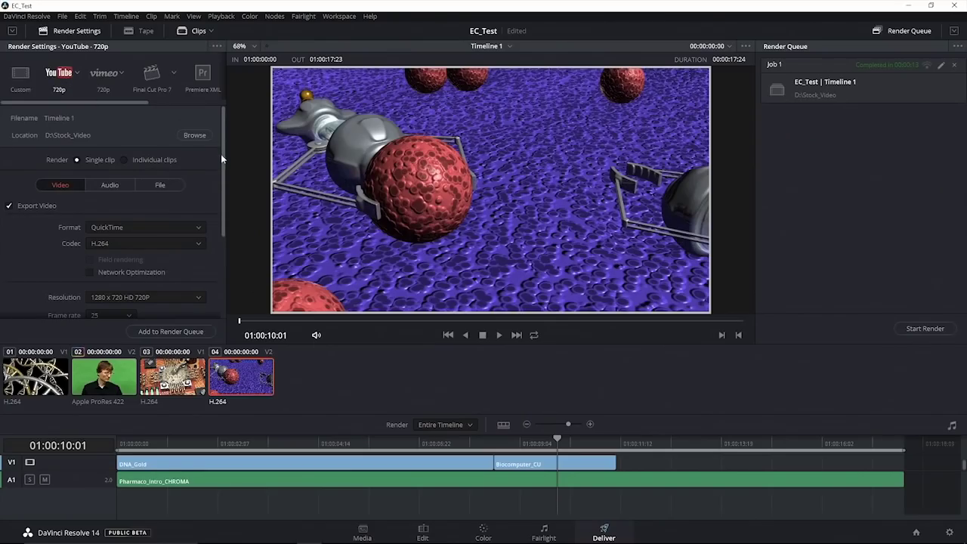
{"action": "left_click_drag", "start_coordinate": [220, 154], "coordinate": [230, 120]}
{"action": "left_click", "coordinate": [424, 533]}
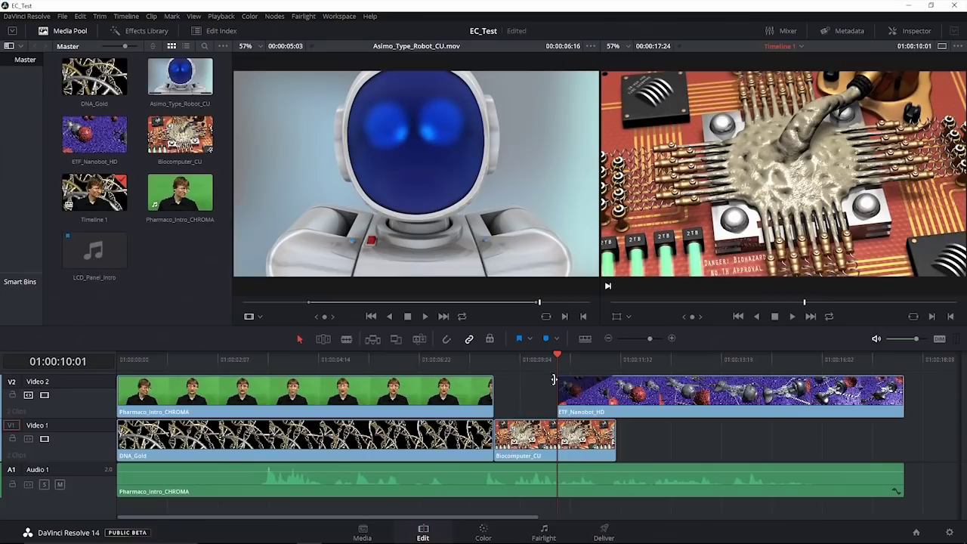
Drag the Resolve timeline playhead back to 01:00:09:04
{"action": "left_click_drag", "start_coordinate": [558, 355], "coordinate": [833, 497]}
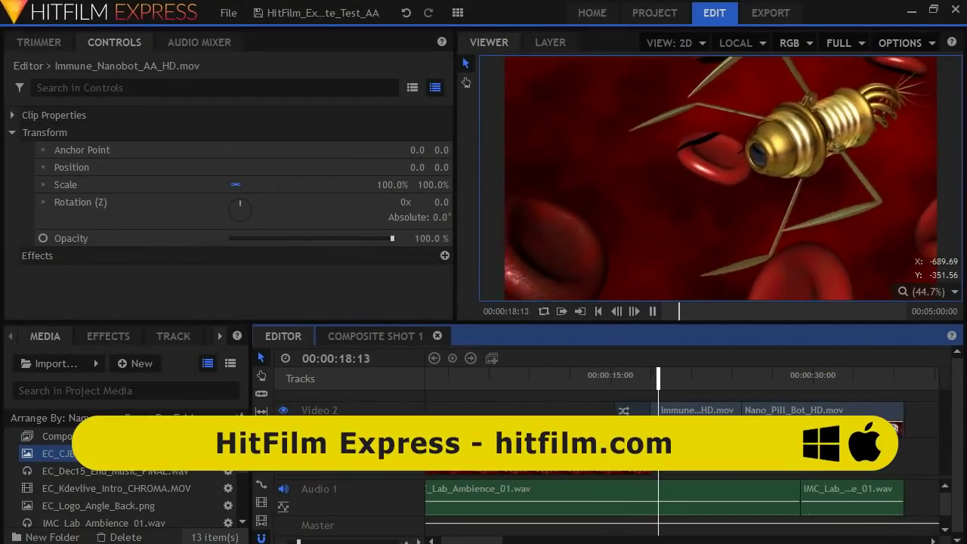
Stop HitFilm playback and open the Composite Shot 1 green-screen composite
{"action": "key", "text": "space"}
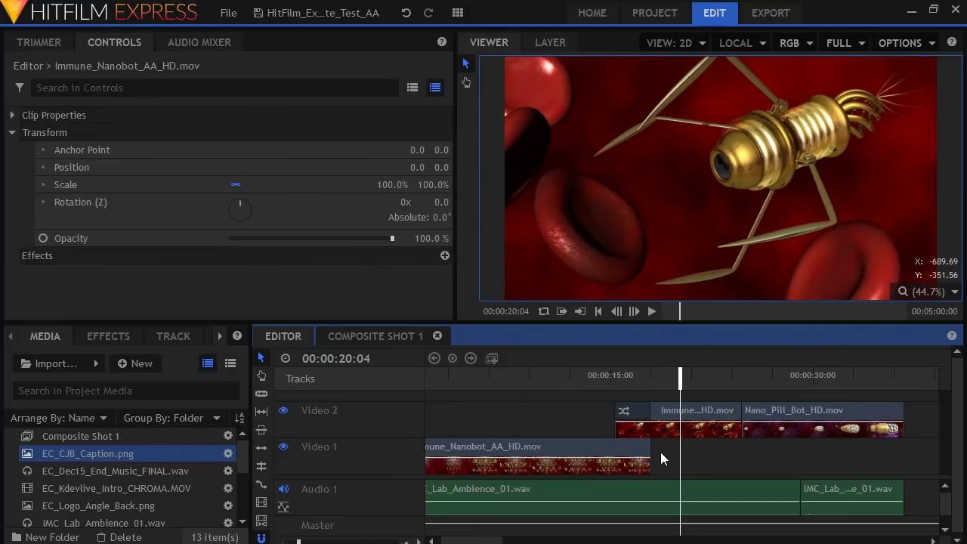
{"action": "left_click", "coordinate": [390, 337]}
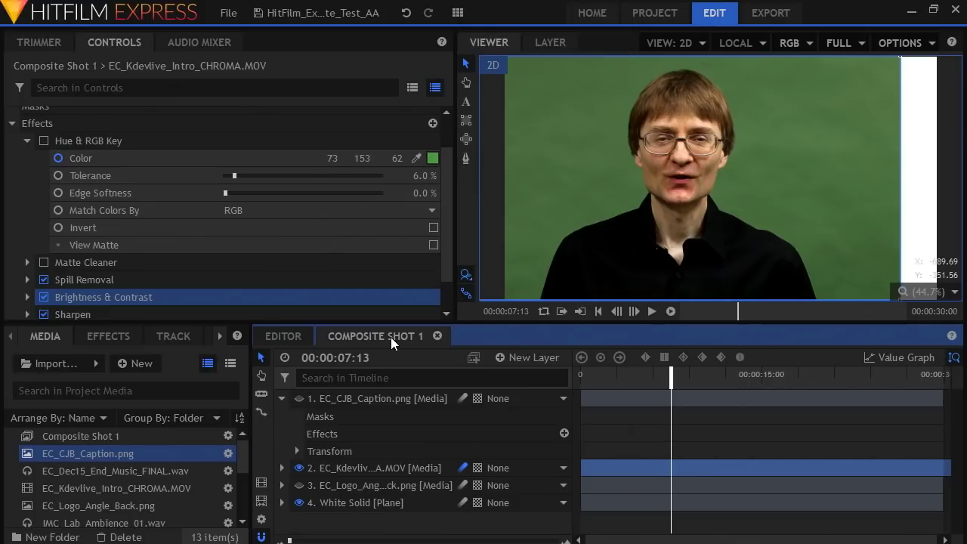
Enable Hue & RGB Key and Matte Cleaner, and show the EC logo and caption layers
{"action": "left_click", "coordinate": [44, 141]}
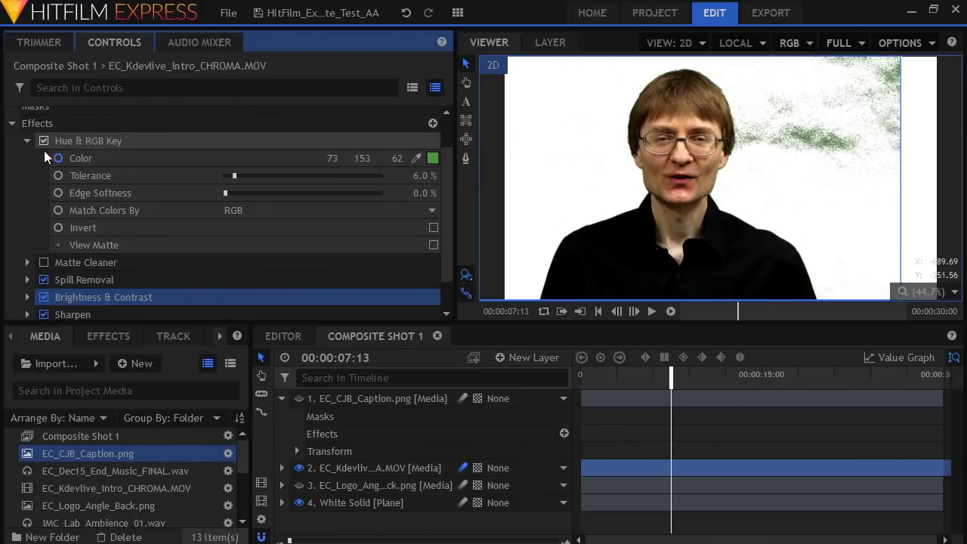
{"action": "left_click", "coordinate": [44, 262]}
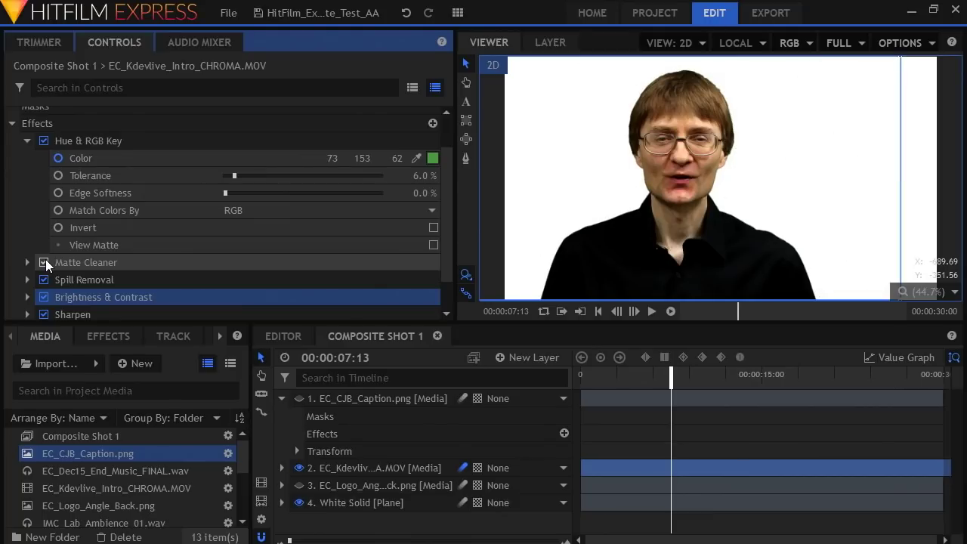
{"action": "left_click", "coordinate": [300, 485]}
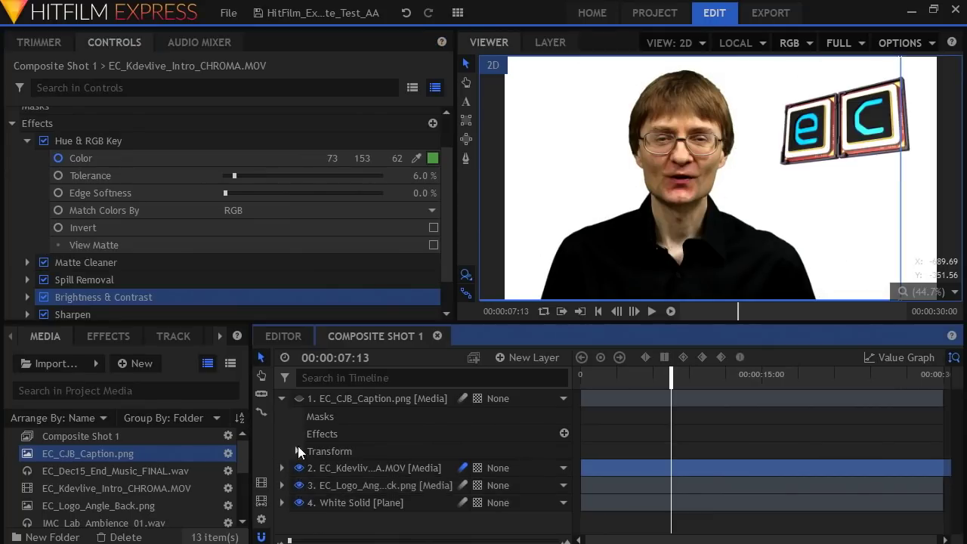
{"action": "left_click", "coordinate": [299, 398]}
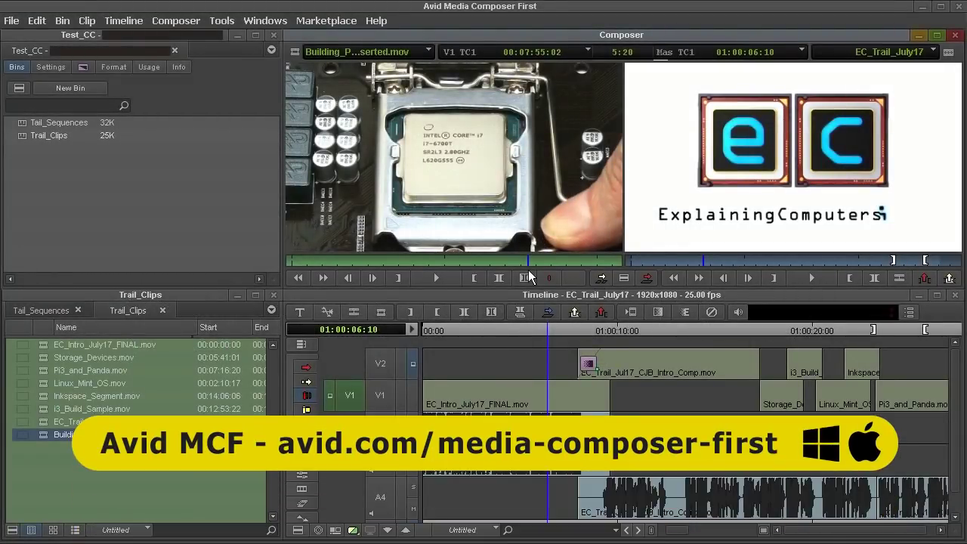
Load EC_Intro_July17_FINAL.mov in the source monitor and scrub it and EC_Trail_July17
{"action": "left_click", "coordinate": [430, 52]}
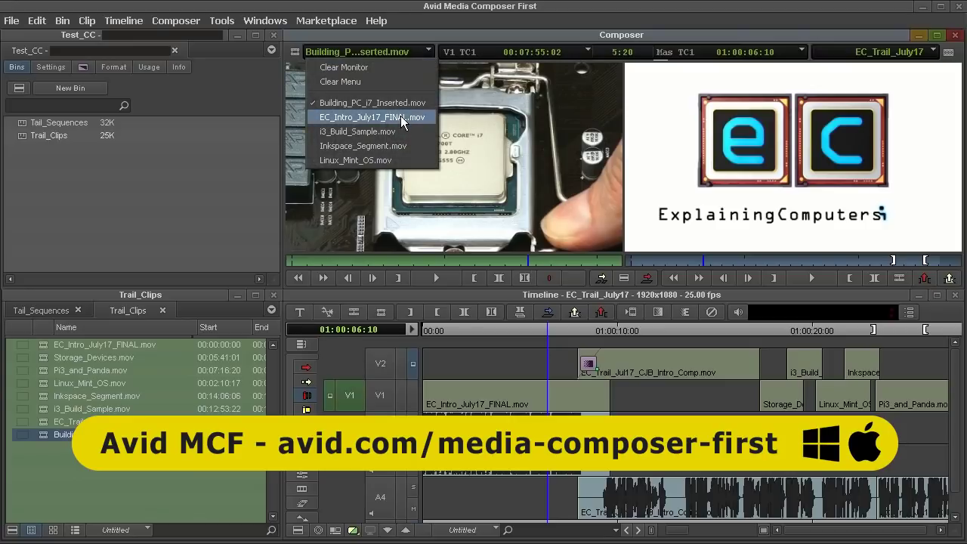
{"action": "left_click", "coordinate": [371, 117]}
{"action": "mouse_move", "coordinate": [417, 263]}
{"action": "left_mouse_down"}
{"action": "mouse_move", "coordinate": [514, 265]}
{"action": "mouse_move", "coordinate": [429, 267]}
{"action": "left_mouse_up"}
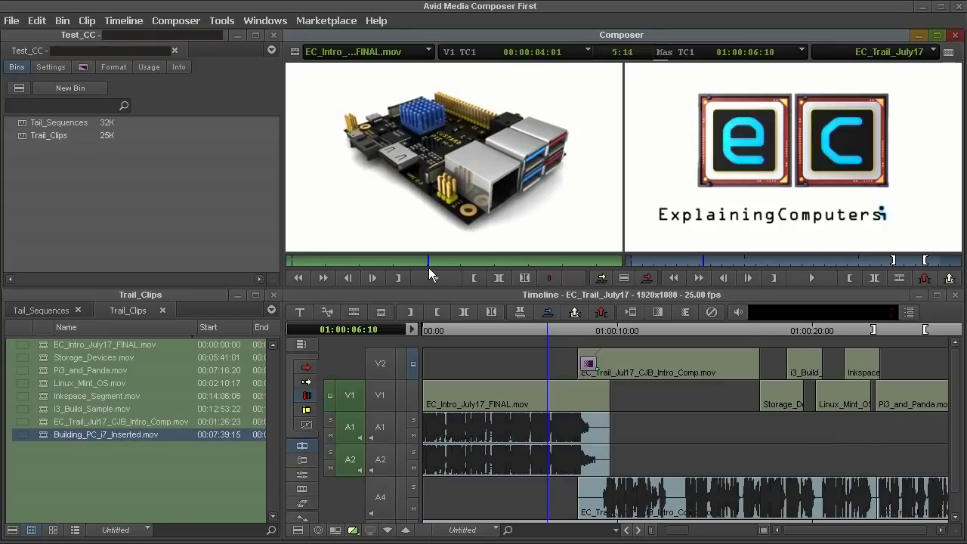
{"action": "left_click_drag", "start_coordinate": [547, 331], "coordinate": [877, 370]}
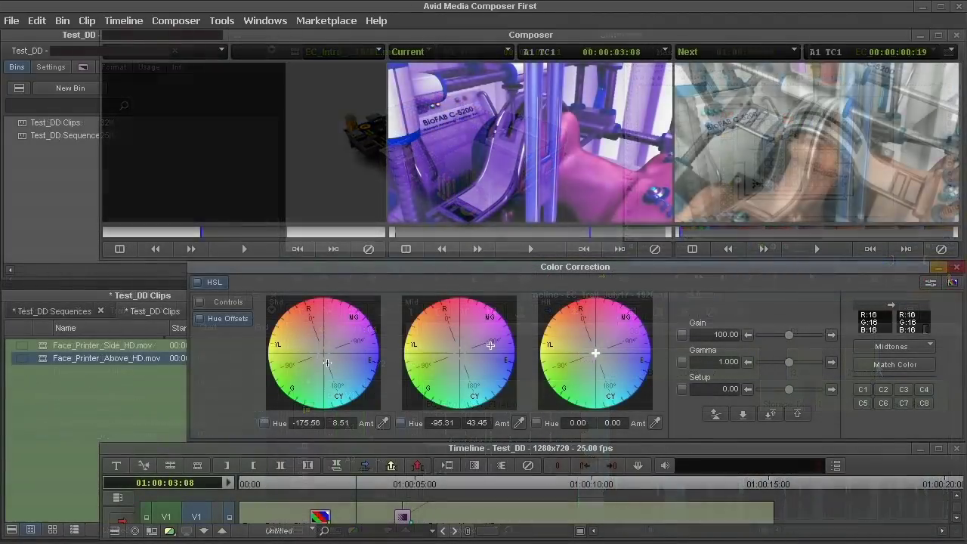
Adjust the Mid, Shd and Hlt HSL hue-offset wheels to remove the purple cast
{"action": "left_click_drag", "start_coordinate": [491, 344], "coordinate": [461, 346]}
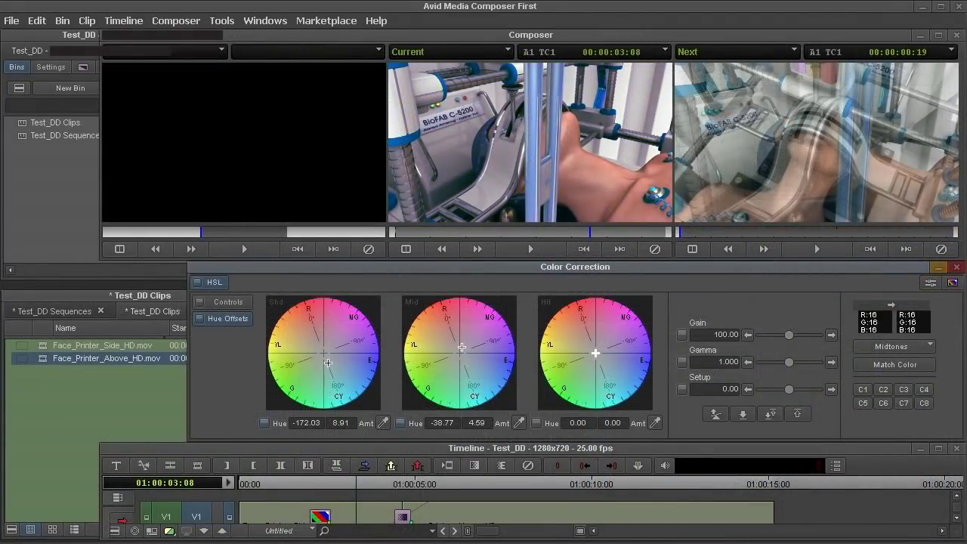
{"action": "left_click_drag", "start_coordinate": [328, 363], "coordinate": [336, 360]}
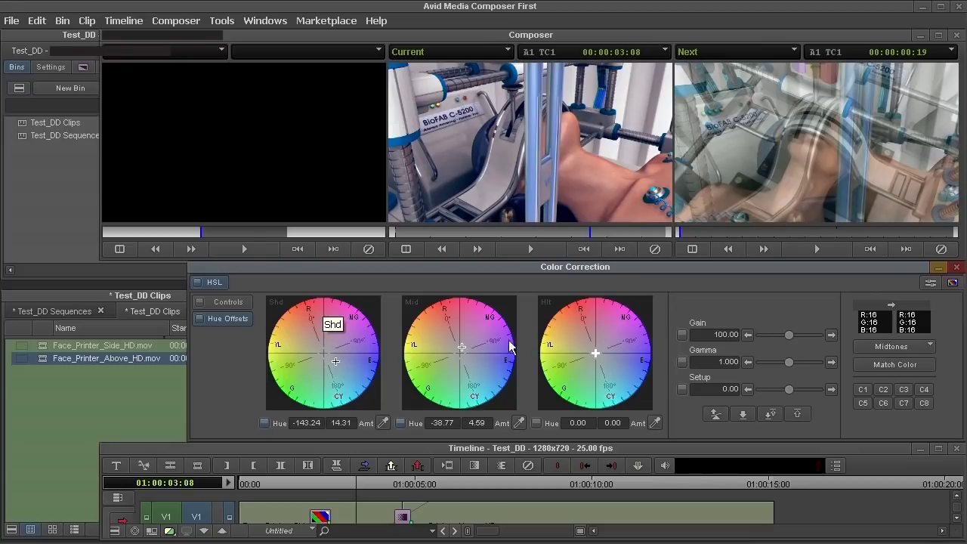
{"action": "left_click_drag", "start_coordinate": [595, 353], "coordinate": [616, 346]}
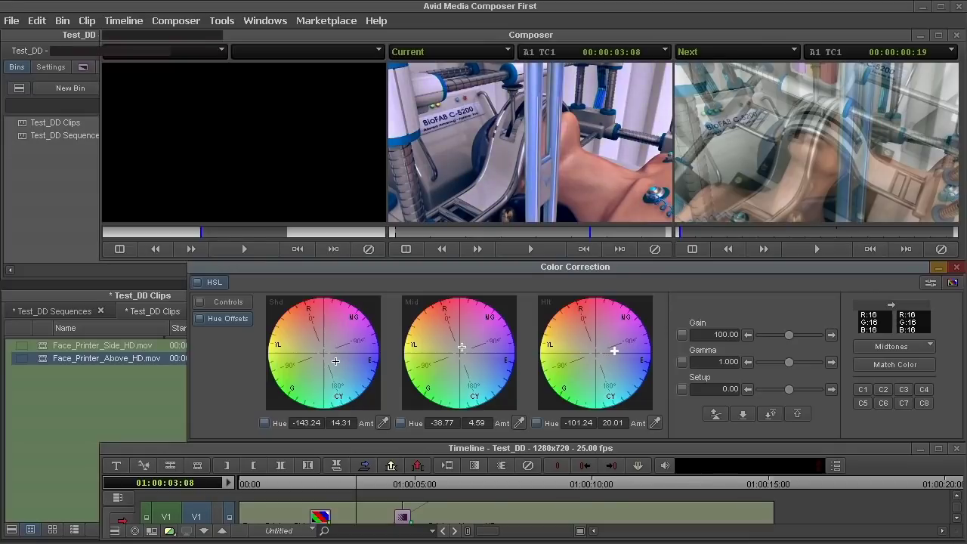
{"action": "left_click_drag", "start_coordinate": [615, 345], "coordinate": [603, 349]}
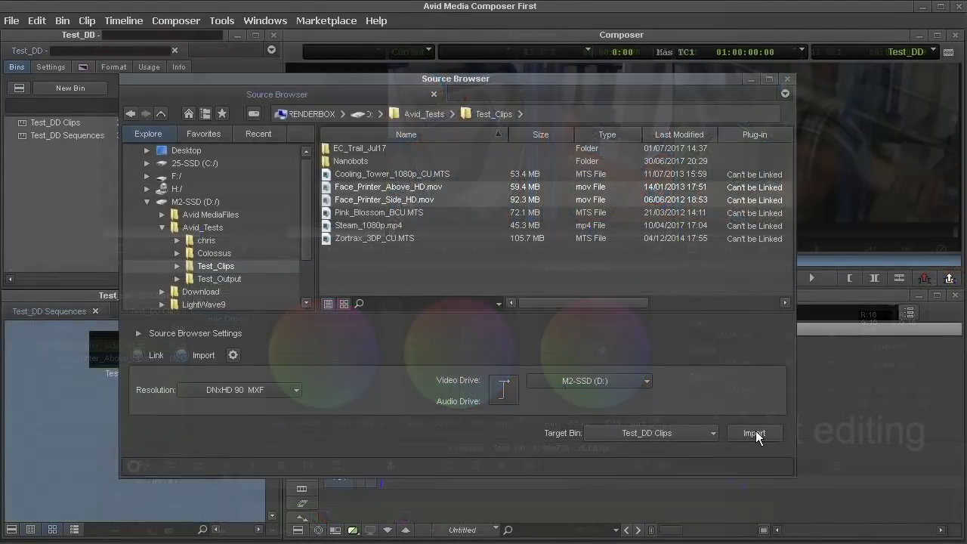
Import the two face printer clips into Test_DD Clips, then publish to a local drive
{"action": "left_click", "coordinate": [756, 433]}
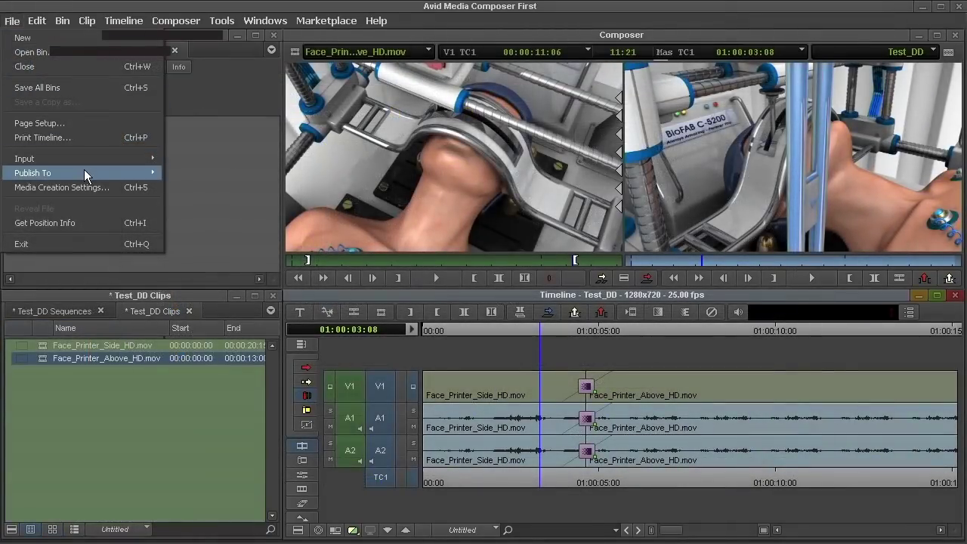
{"action": "mouse_move", "coordinate": [86, 176]}
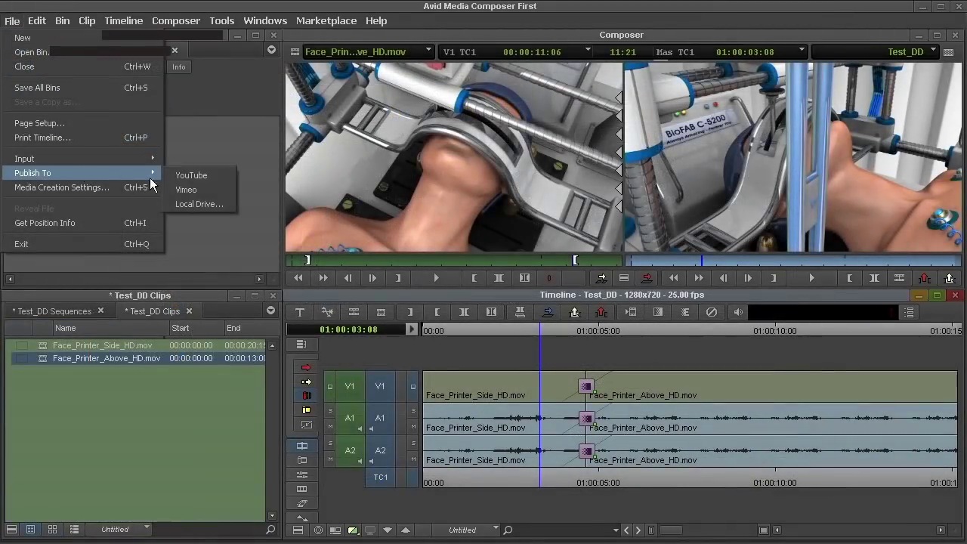
{"action": "left_click", "coordinate": [201, 201]}
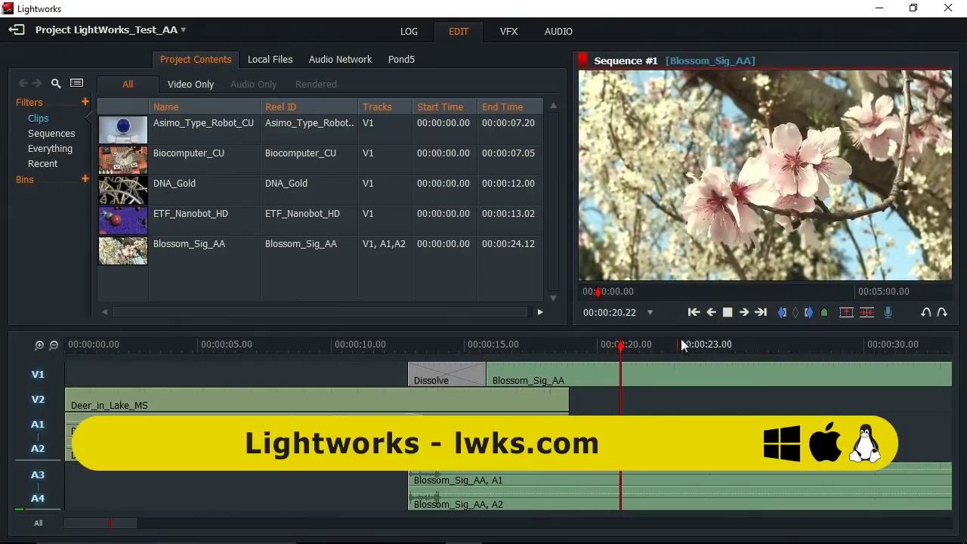
Stop playback, pass through the Log page, and open the VFX page's Colour Correction for Blossom_Sig_AA
{"action": "left_click", "coordinate": [729, 315]}
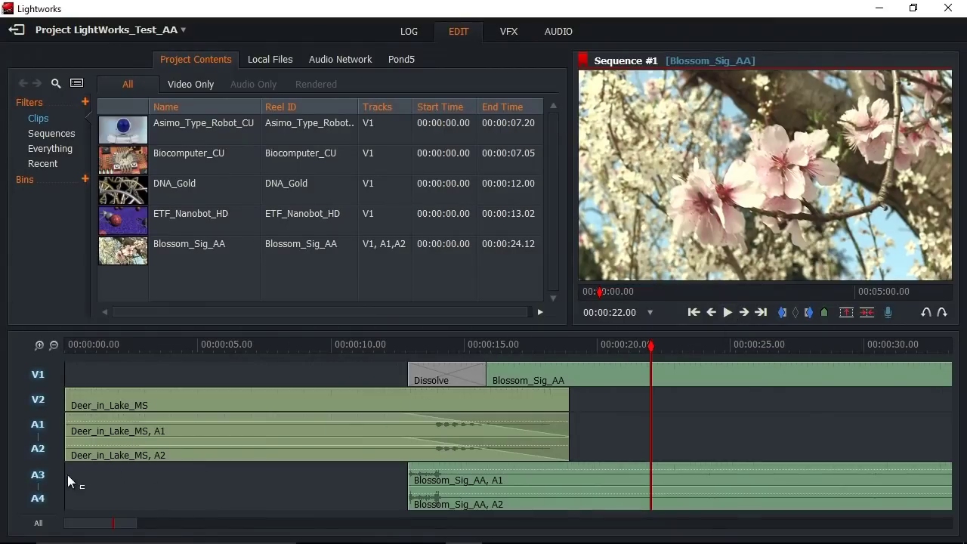
{"action": "right_click", "coordinate": [25, 489]}
{"action": "mouse_move", "coordinate": [24, 489]}
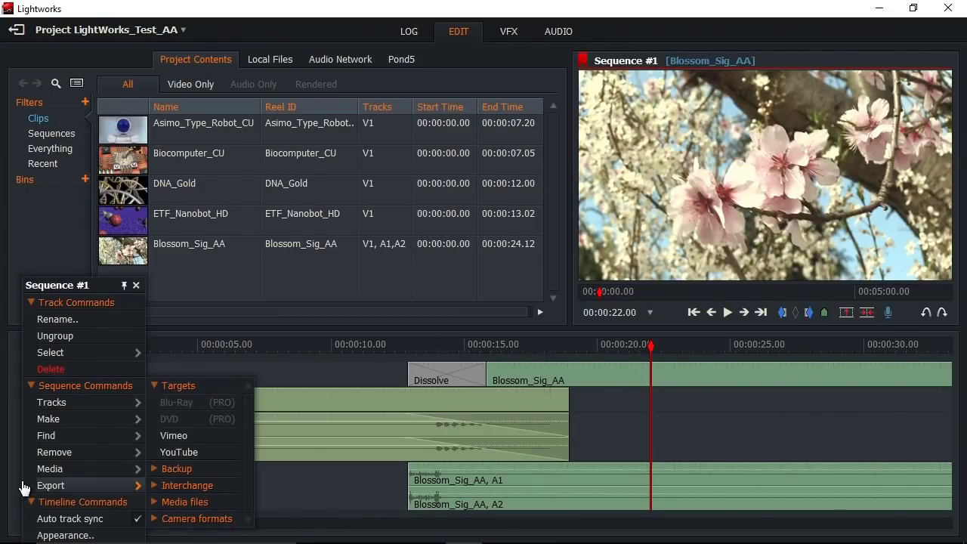
{"action": "left_click", "coordinate": [412, 35]}
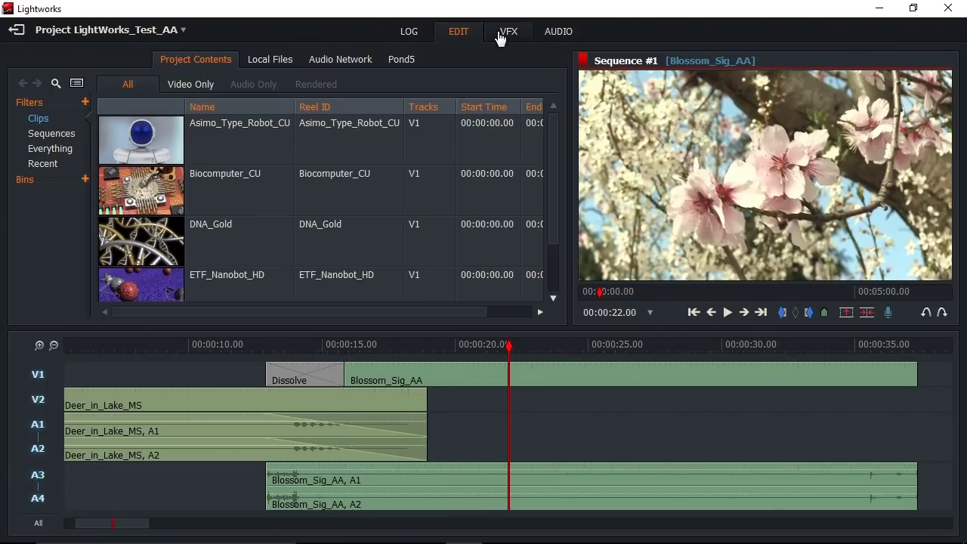
{"action": "left_click", "coordinate": [505, 34]}
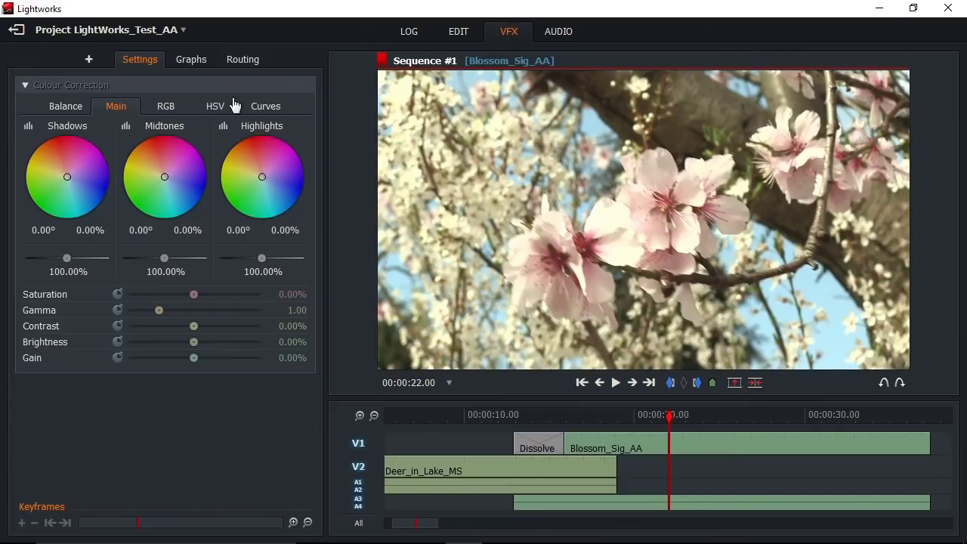
Browse the Colour effects category, check the Audio page, then return to the Edit page
{"action": "left_click", "coordinate": [89, 59]}
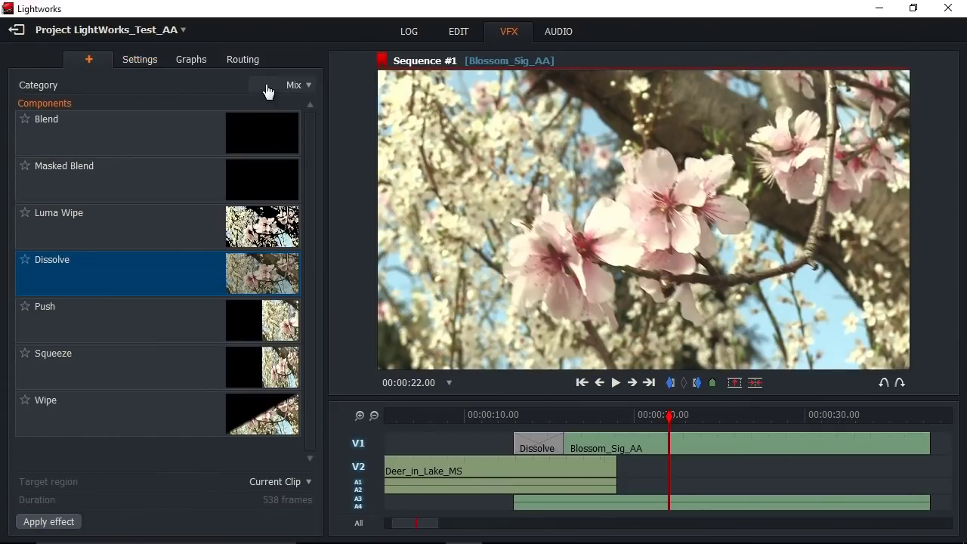
{"action": "left_click", "coordinate": [294, 85]}
{"action": "left_click", "coordinate": [280, 119]}
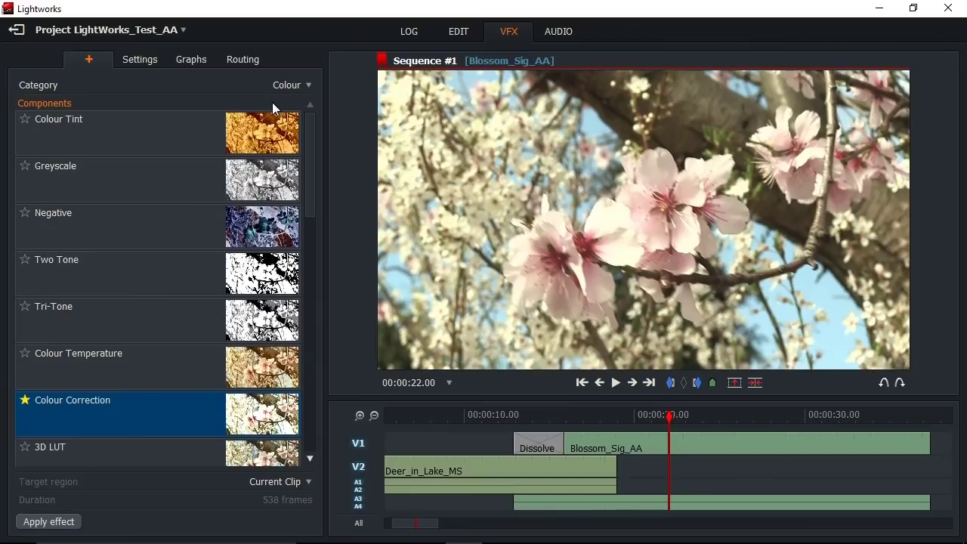
{"action": "left_click", "coordinate": [546, 38]}
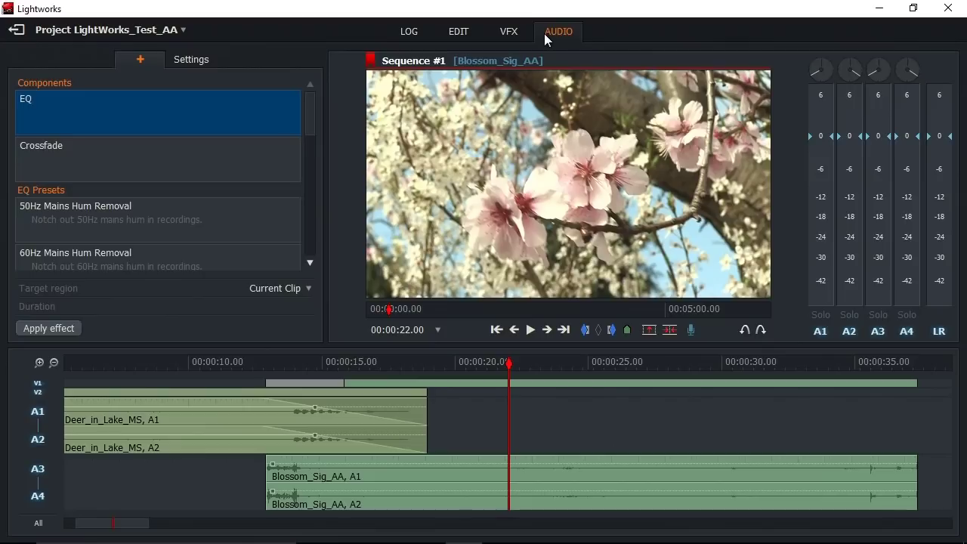
{"action": "left_click", "coordinate": [460, 35]}
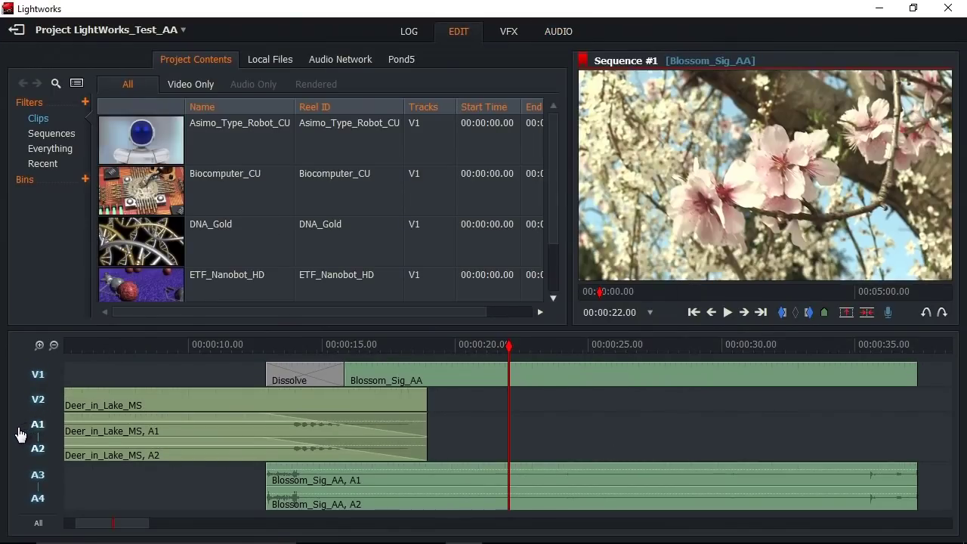
Start a YouTube export of Sequence #1 at 25 fps, 720p, and move the Export dialog aside
{"action": "right_click", "coordinate": [21, 435]}
{"action": "mouse_move", "coordinate": [83, 487]}
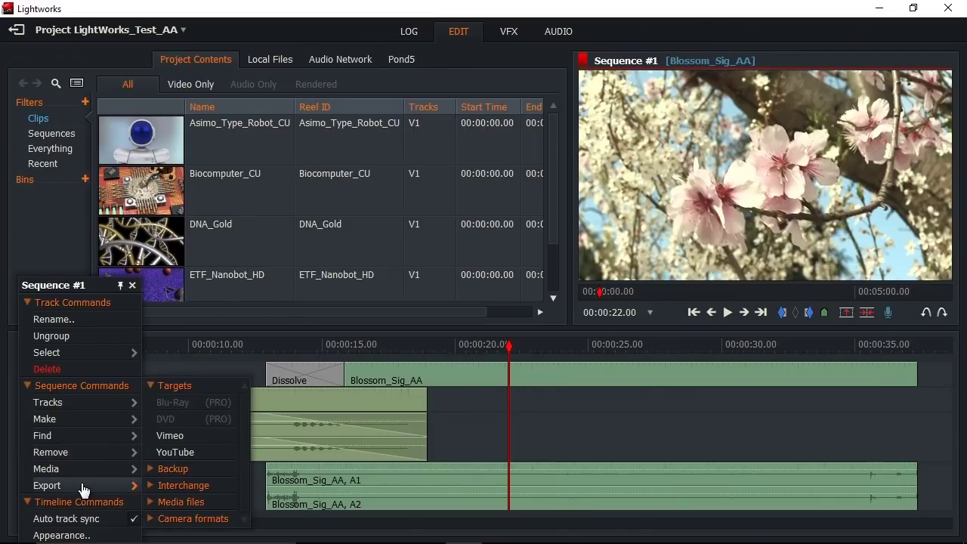
{"action": "left_click", "coordinate": [180, 455]}
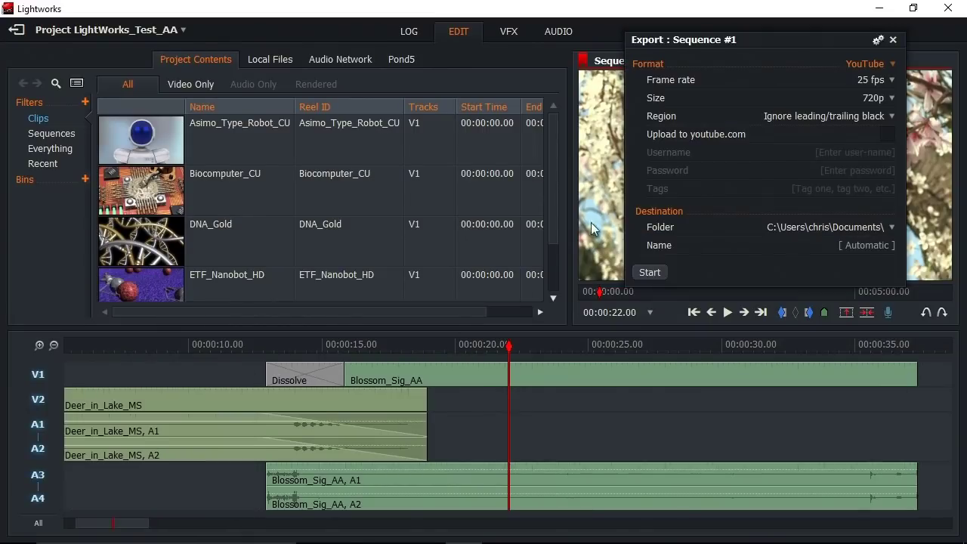
{"action": "left_click_drag", "start_coordinate": [750, 46], "coordinate": [469, 138]}
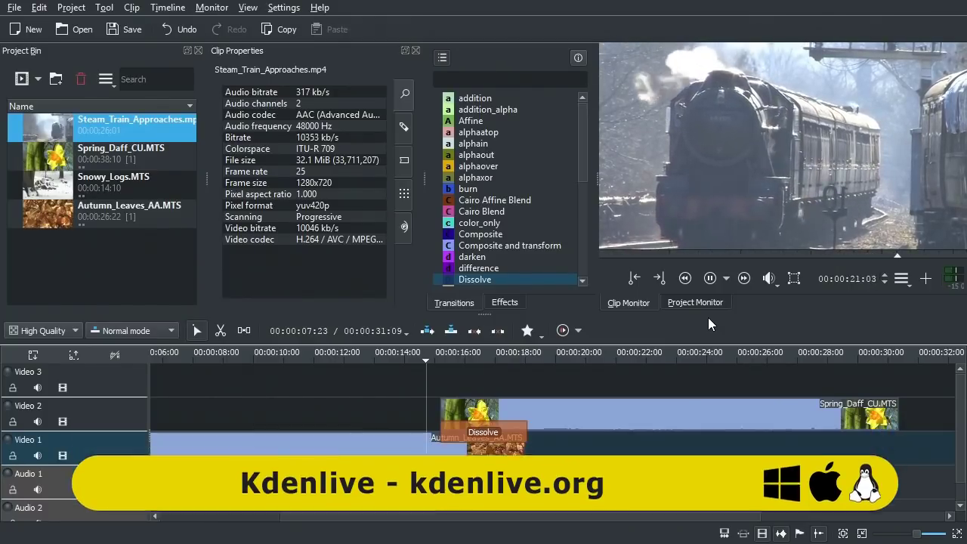
Pause the source clip and play the project in the Project Monitor through the Dissolve
{"action": "left_click", "coordinate": [709, 285]}
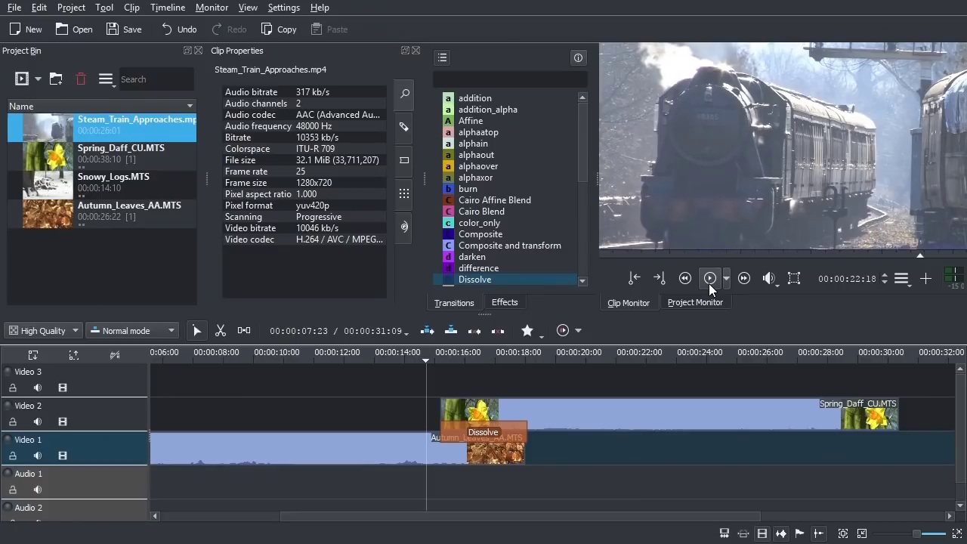
{"action": "left_click", "coordinate": [708, 302]}
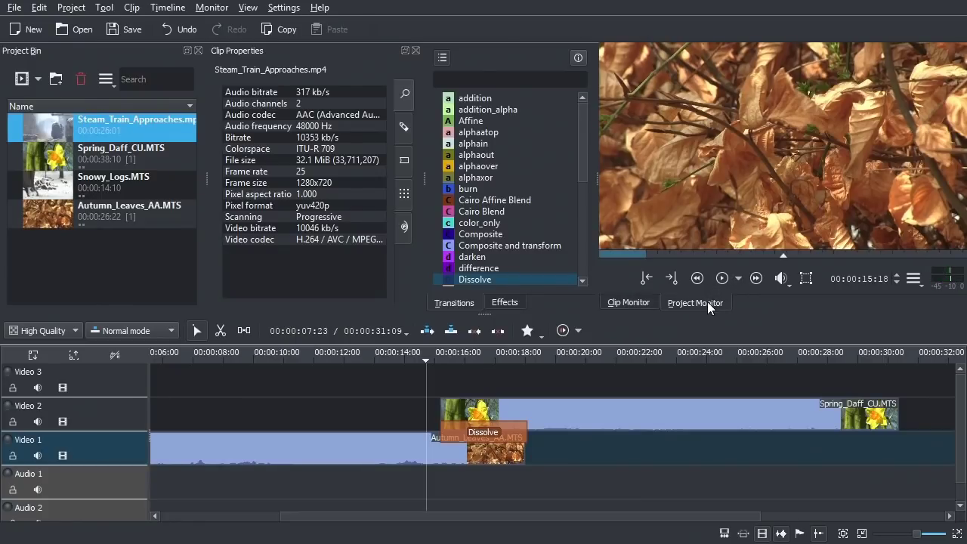
{"action": "left_click", "coordinate": [717, 281]}
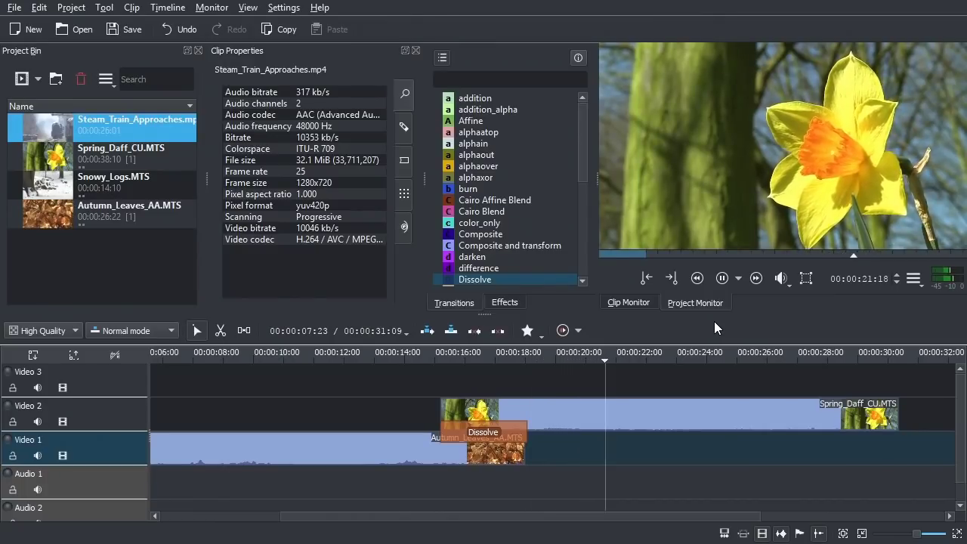
{"action": "key", "text": "space"}
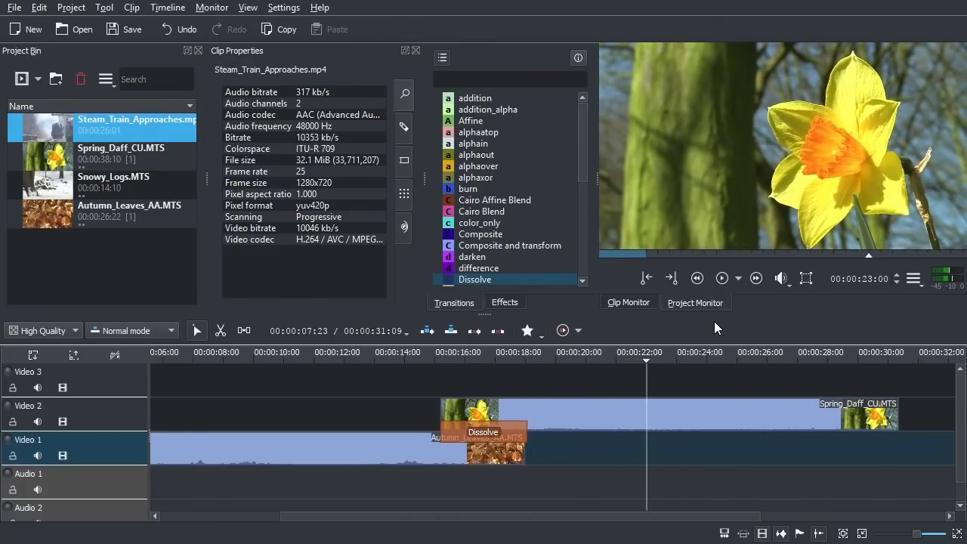
{"action": "left_click", "coordinate": [67, 9]}
Enable proxy clips in the Kdenlive Project Settings
{"action": "left_click", "coordinate": [111, 408]}
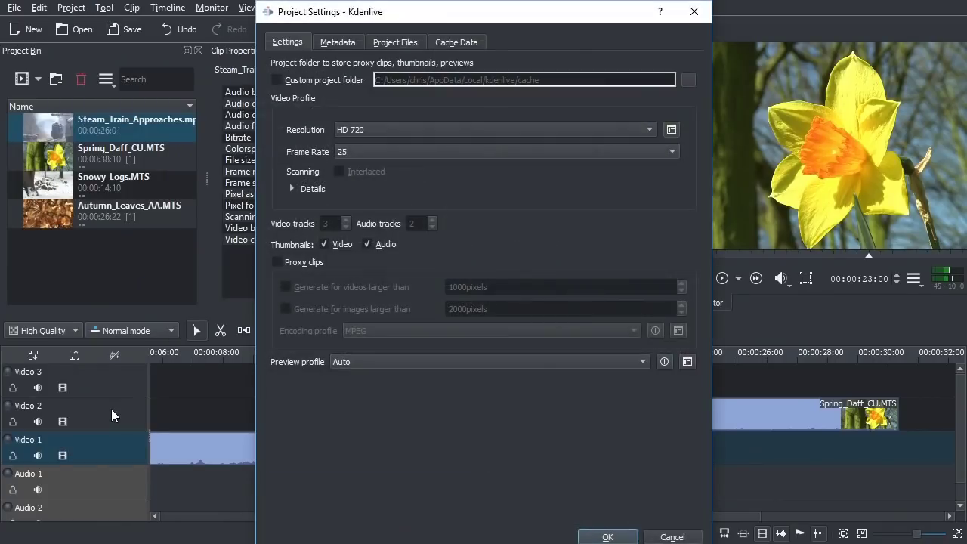
{"action": "left_click", "coordinate": [277, 262]}
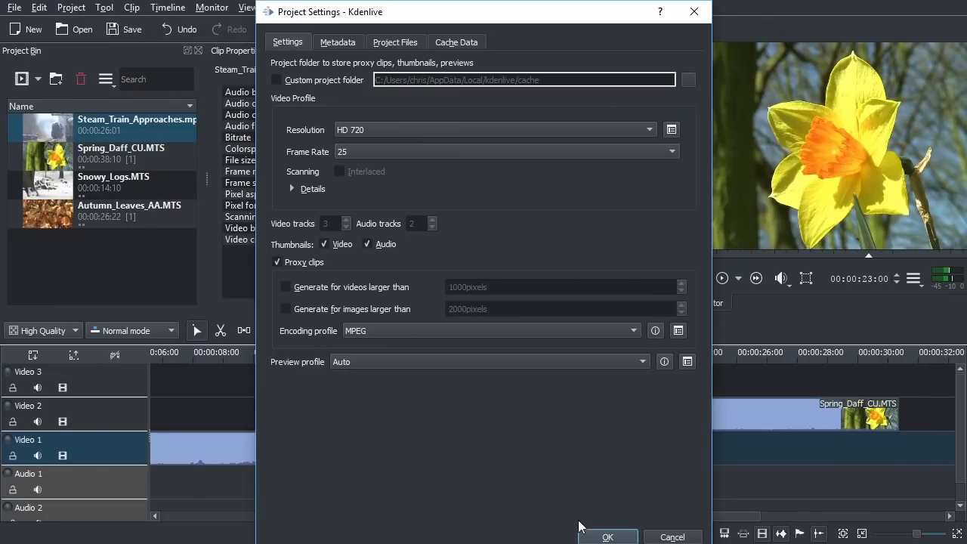
{"action": "left_click", "coordinate": [608, 538]}
Create proxy clips for Spring_Daff_CU.MTS and Autumn_Leaves_AA.MTS, then move the playhead to about 14 seconds
{"action": "left_click", "coordinate": [88, 157]}
{"action": "right_click", "coordinate": [88, 157]}
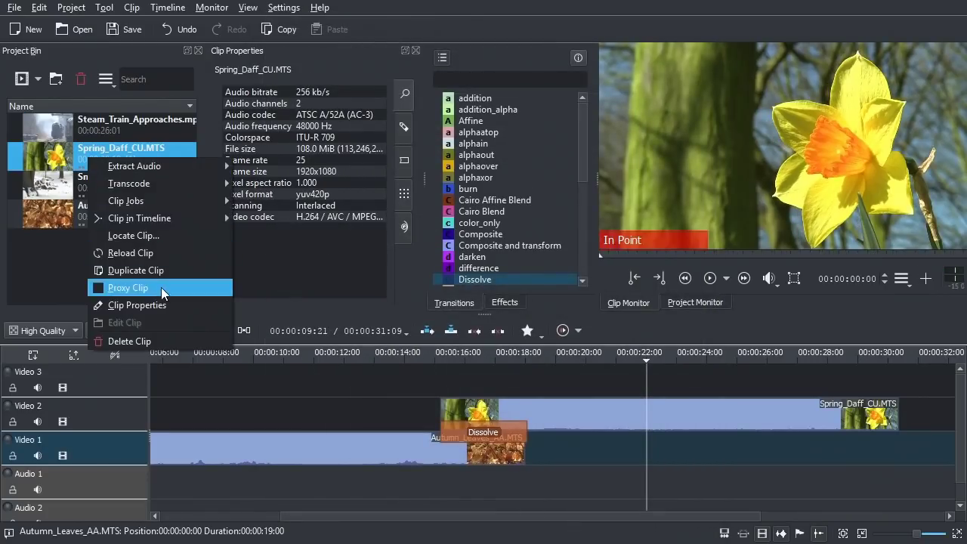
{"action": "left_click", "coordinate": [161, 288]}
{"action": "left_click", "coordinate": [114, 218]}
{"action": "right_click", "coordinate": [114, 218]}
{"action": "left_click", "coordinate": [151, 348]}
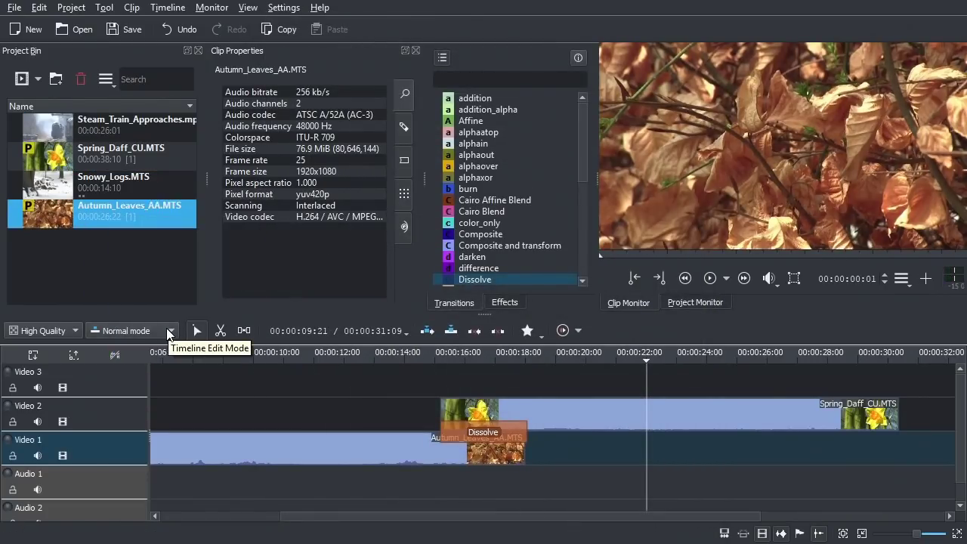
{"action": "left_click_drag", "start_coordinate": [572, 372], "coordinate": [394, 364]}
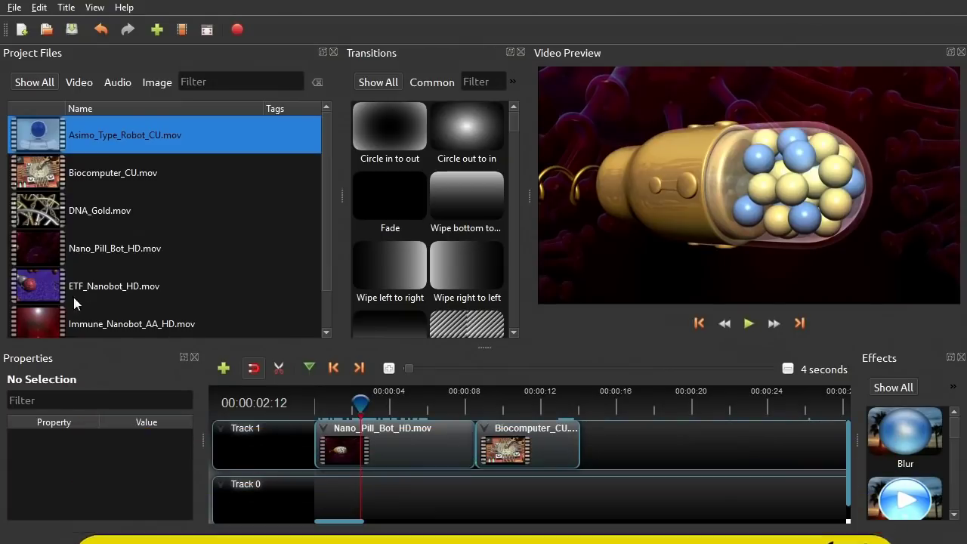
Place ETF_Nanobot_HD.mov on Track 1 after Biocomputer_CU and play the join from 11:02
{"action": "left_click_drag", "start_coordinate": [43, 285], "coordinate": [601, 454]}
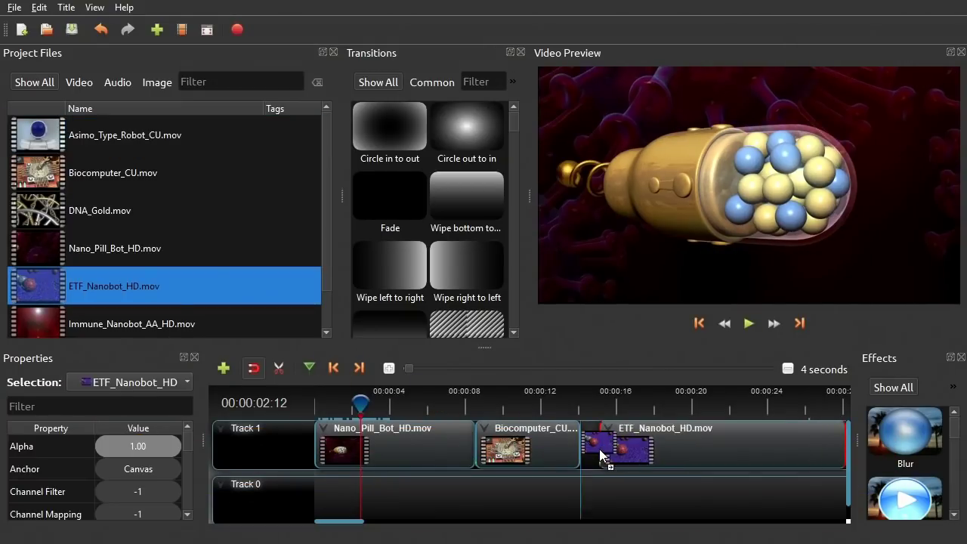
{"action": "left_click_drag", "start_coordinate": [609, 404], "coordinate": [628, 447]}
{"action": "left_click", "coordinate": [592, 404]}
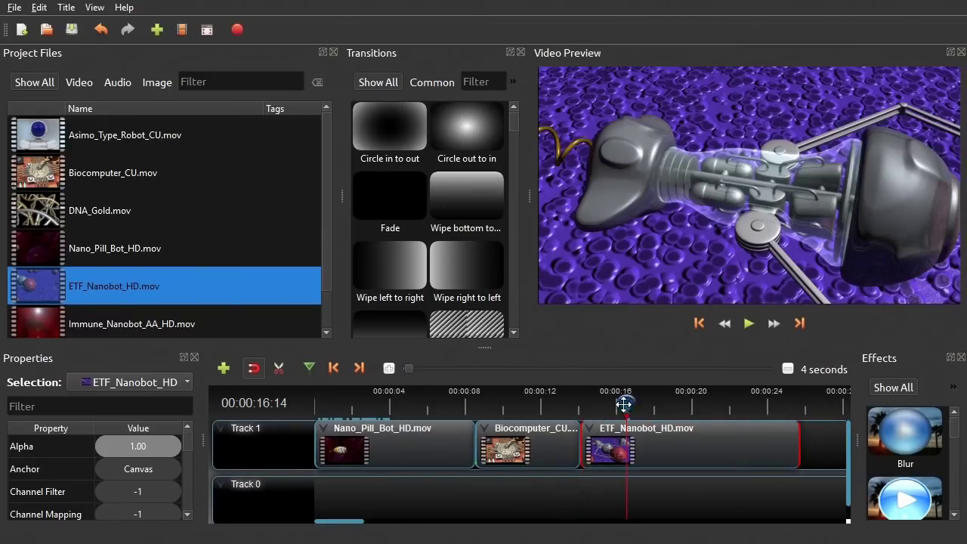
{"action": "left_click_drag", "start_coordinate": [587, 401], "coordinate": [523, 405]}
{"action": "left_click", "coordinate": [749, 325]}
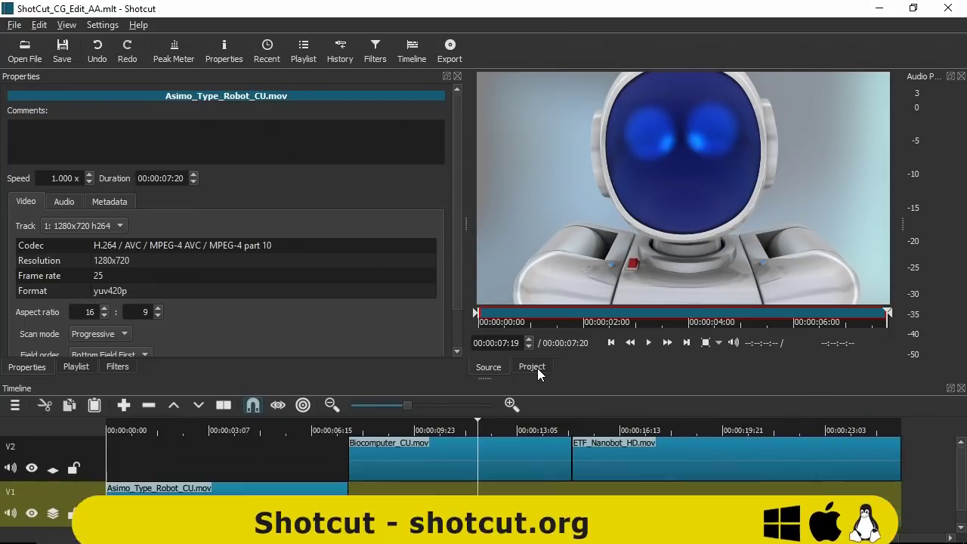
Drag ETF_Nanobot_HD.mov on V2 left over Biocomputer_CU.mov and play back the resulting crossfade
{"action": "left_click", "coordinate": [532, 368]}
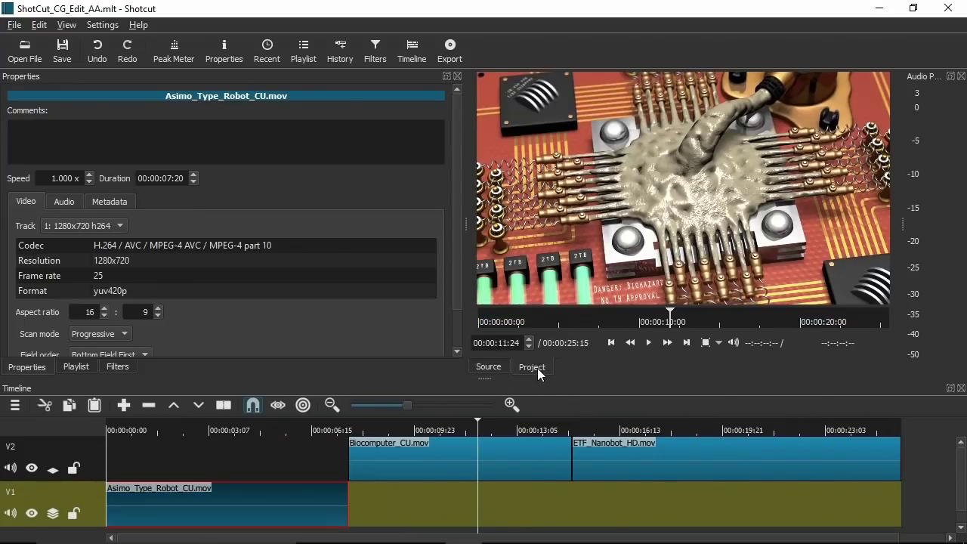
{"action": "left_click", "coordinate": [649, 343]}
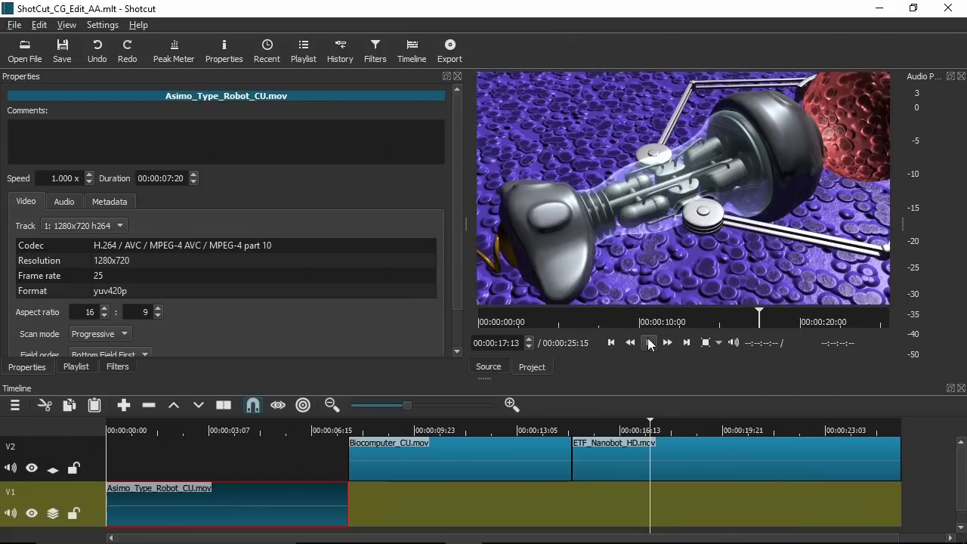
{"action": "left_click", "coordinate": [617, 450]}
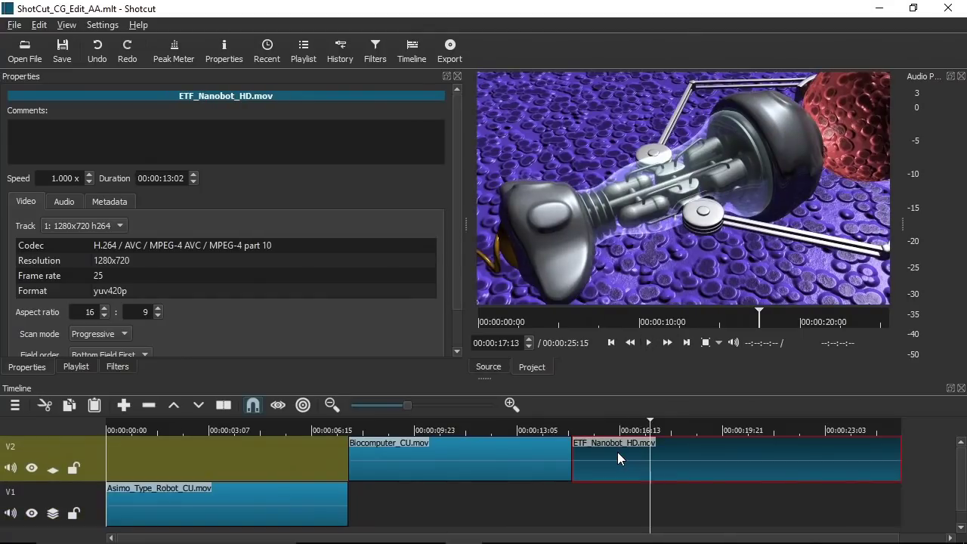
{"action": "left_click_drag", "start_coordinate": [618, 452], "coordinate": [539, 462]}
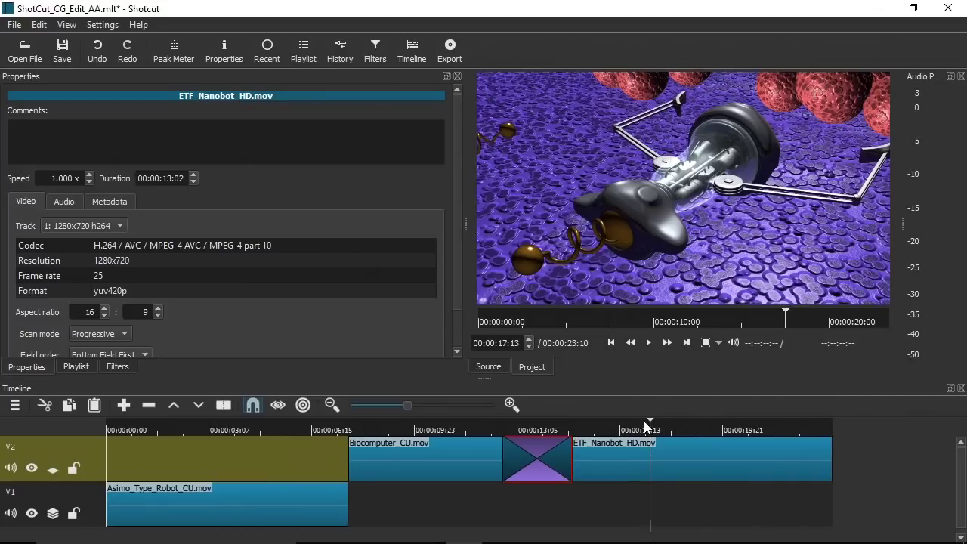
{"action": "left_click_drag", "start_coordinate": [647, 427], "coordinate": [476, 468]}
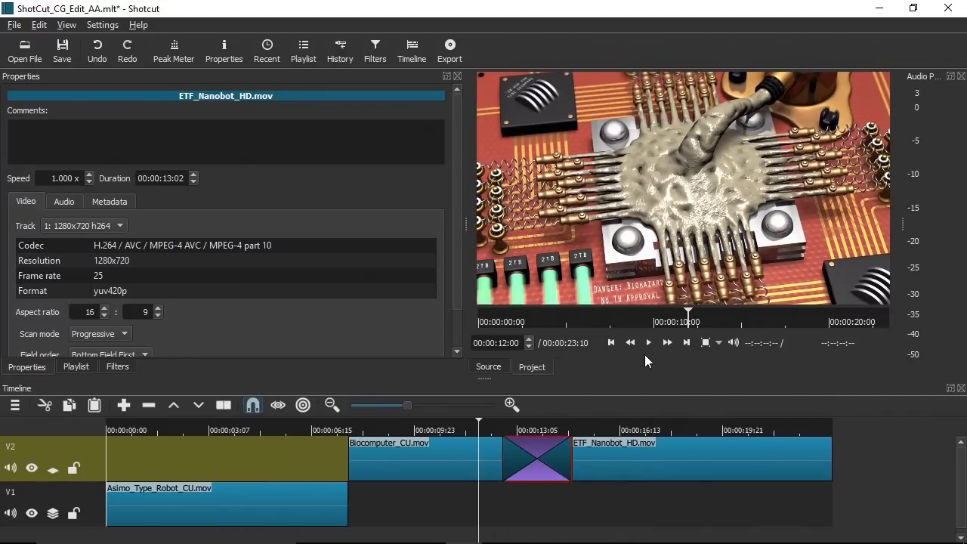
{"action": "left_click", "coordinate": [649, 344]}
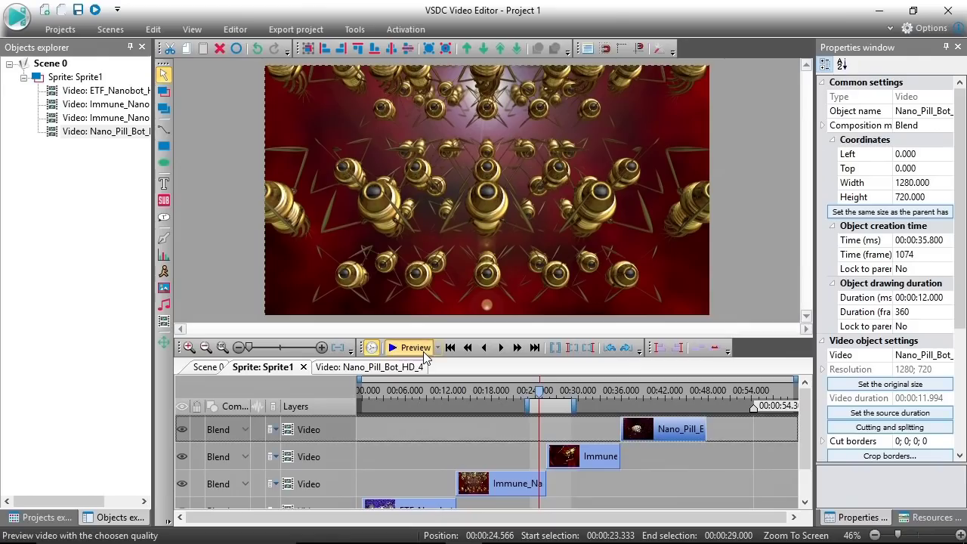
Play the Immune_Nanobot AA-to-BB cross blend in the sequencer with Alt+A
{"action": "left_click", "coordinate": [423, 352]}
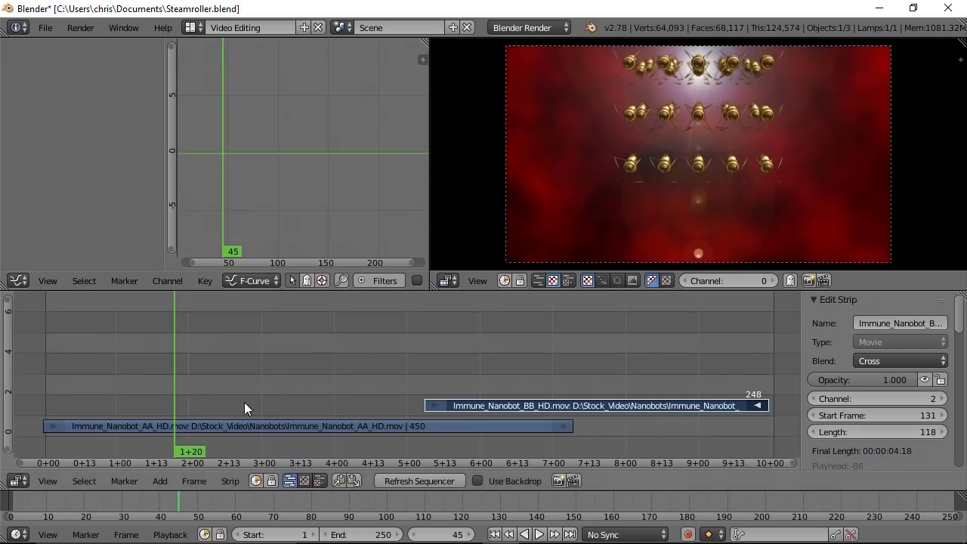
{"action": "key", "text": "alt+a"}
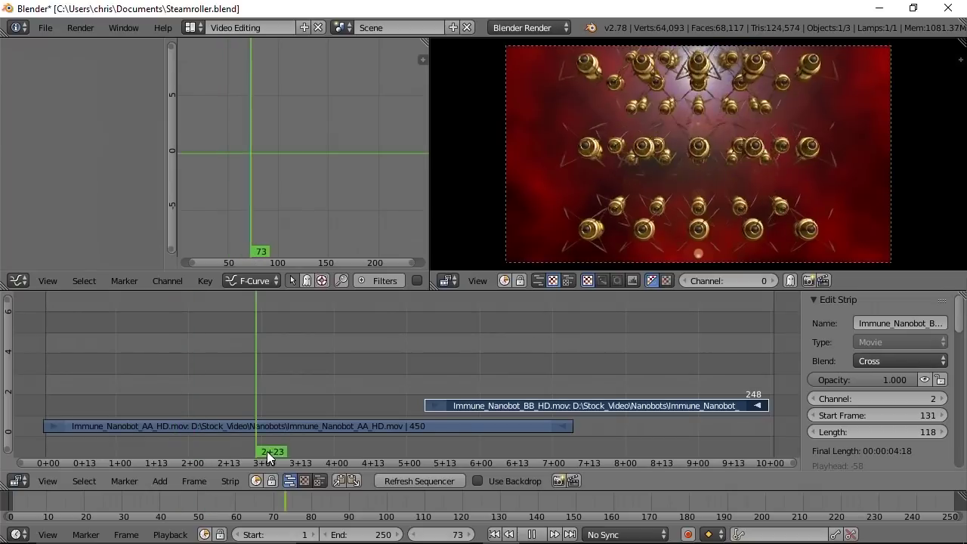